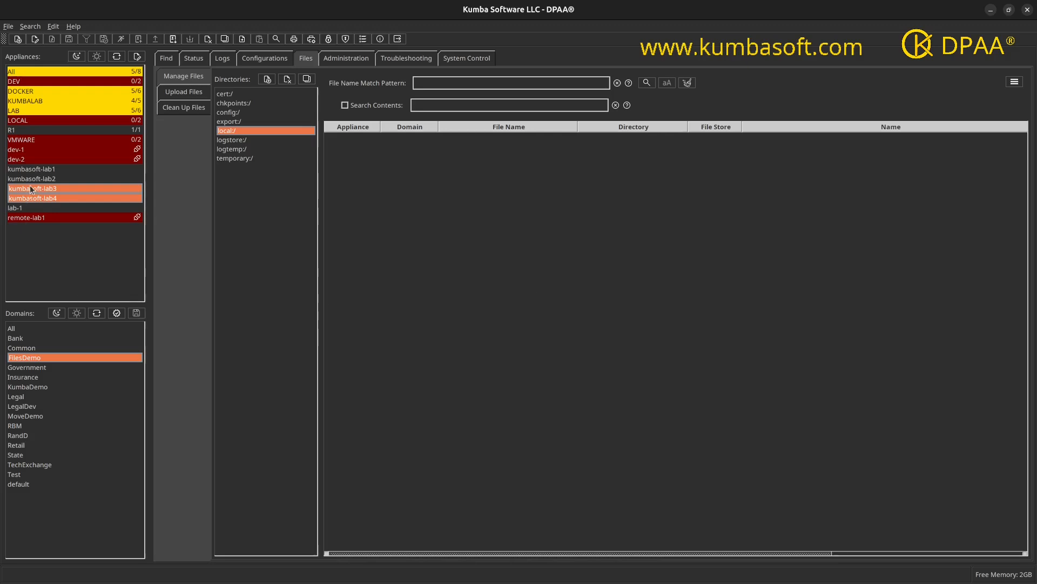
Step: List the files in local:/attributes/ and local:/elements/ of the FilesDemo domain on kumbasoft-lab1
left_click(34, 169)
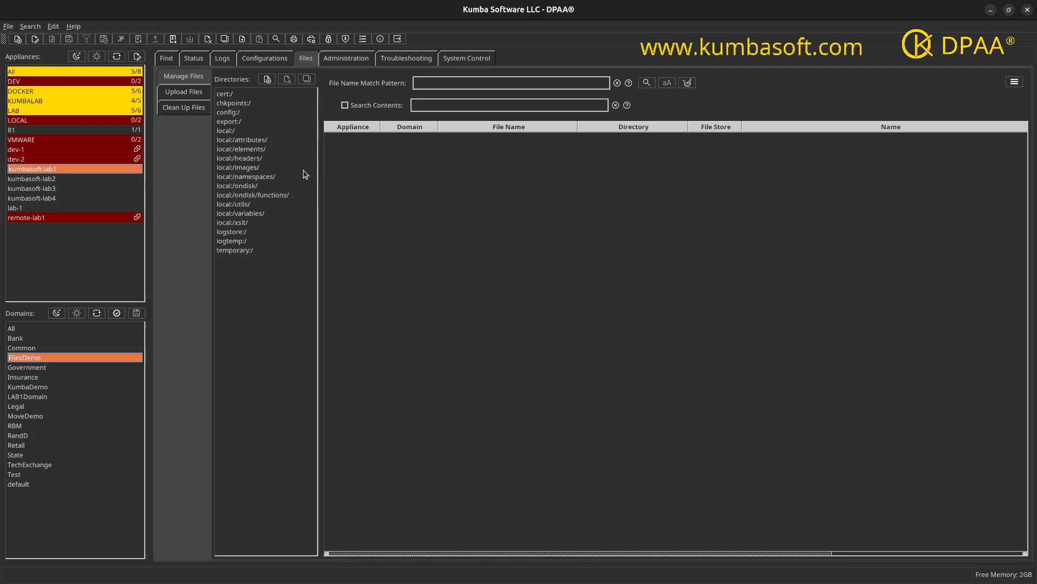
left_click(268, 144)
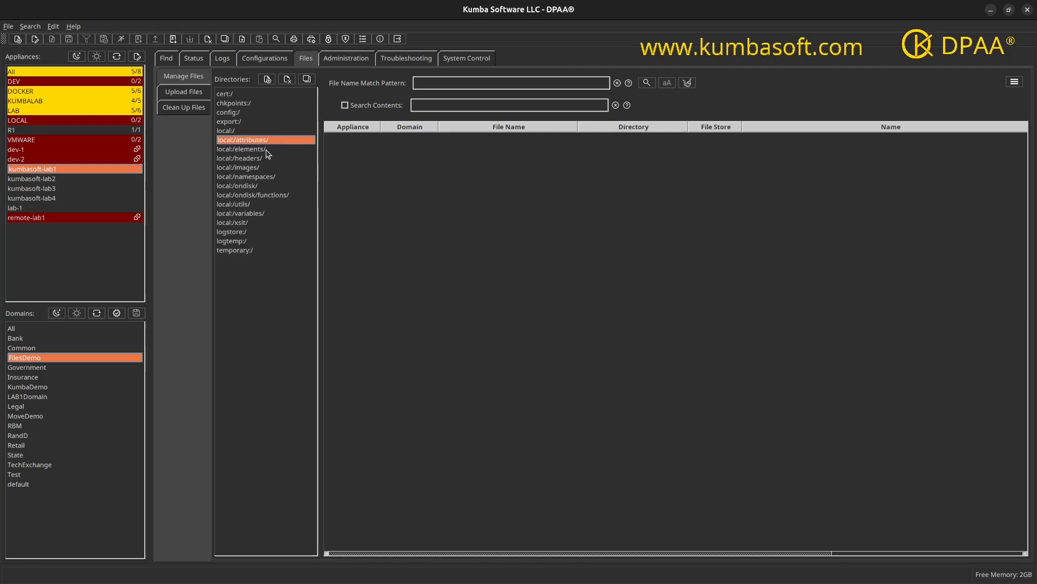
left_click(268, 149, "ctrl")
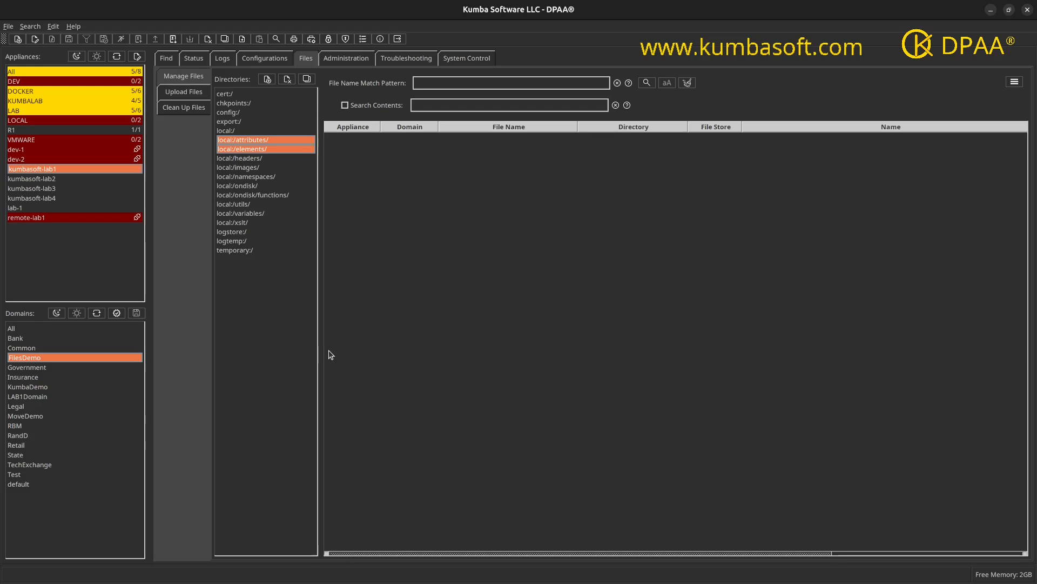
left_click(644, 85)
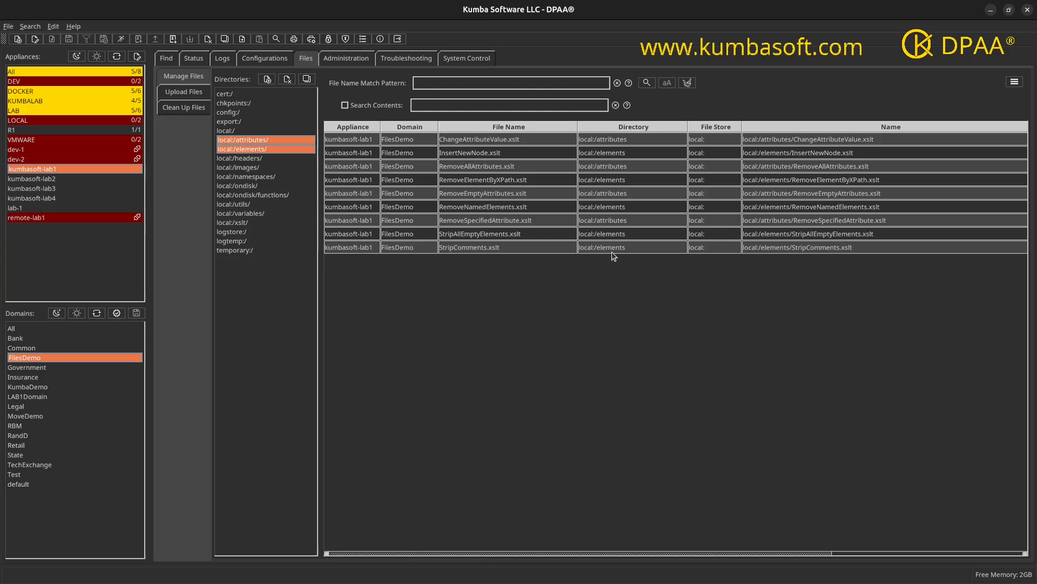
Step: Select all listed files from ChangeAttributeValue.xslt through StripComments.xslt and open the wizard for moving them
left_click(479, 141)
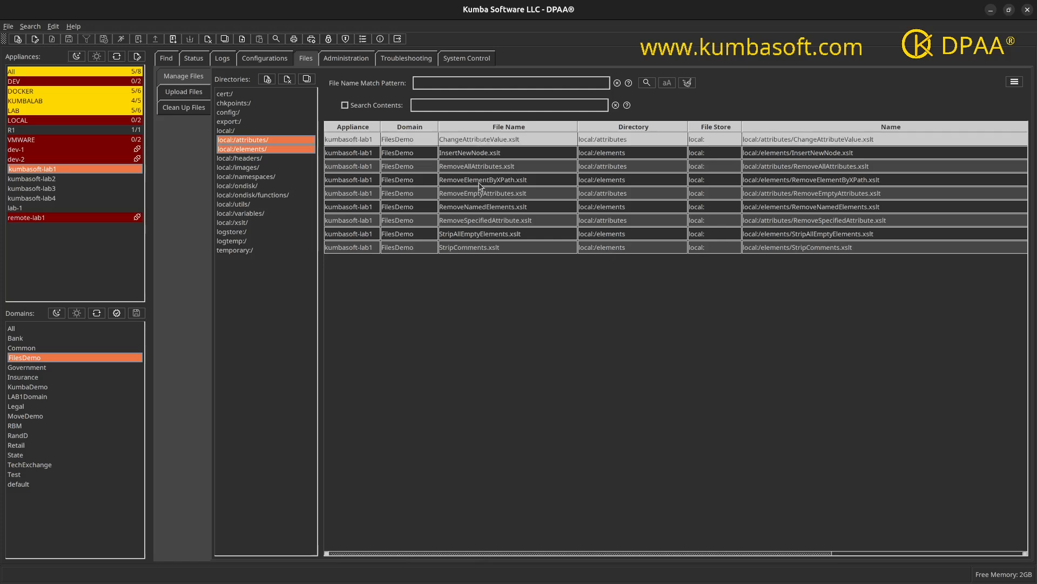
left_click(461, 250, "shift")
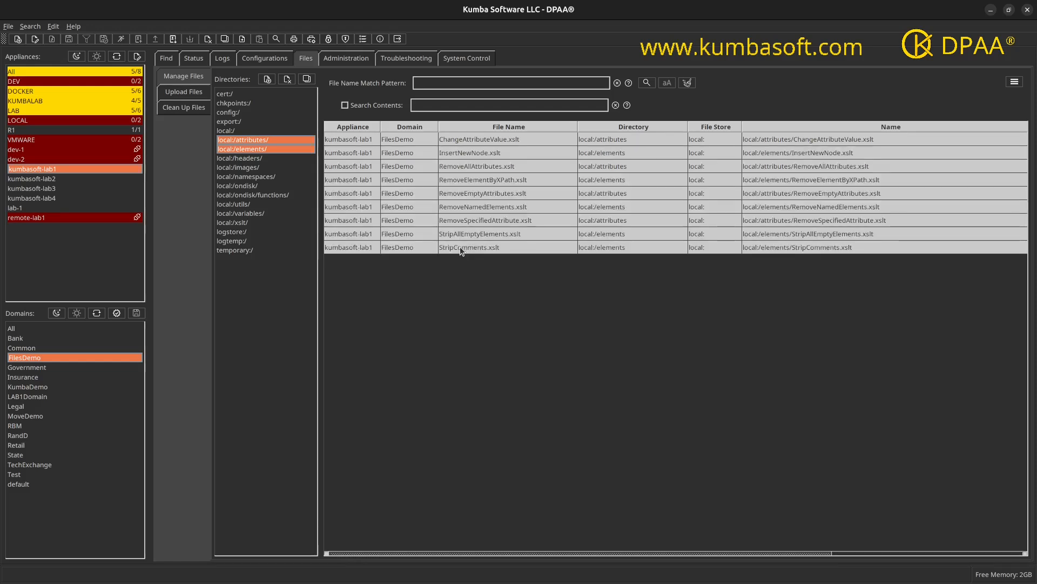
left_click(1015, 83)
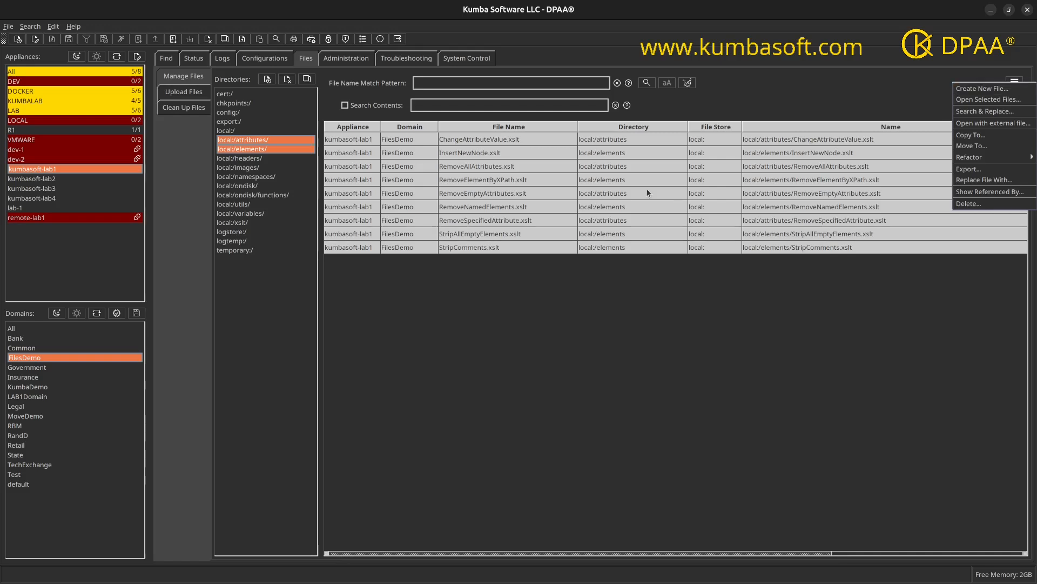
right_click(503, 168)
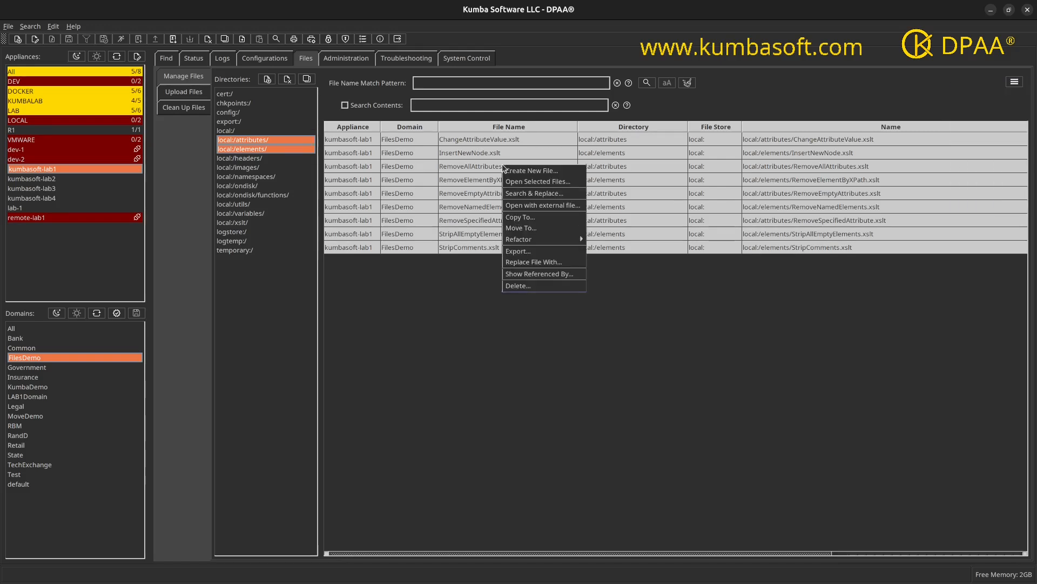
left_click(517, 228)
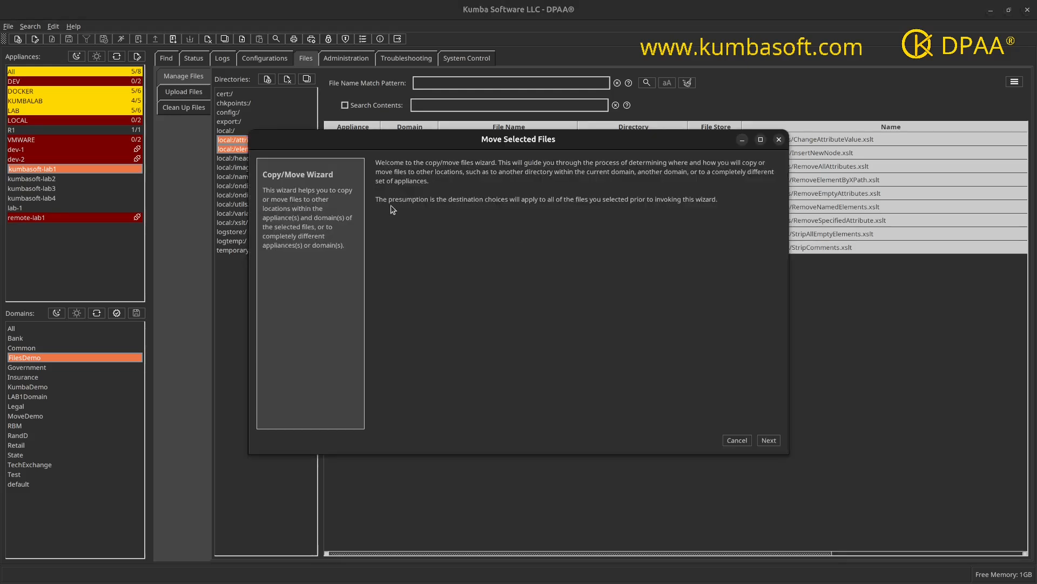
Step: Choose kumbasoft-lab3 and kumbasoft-lab4 as the destination appliances and FilesDemo as the destination domain
left_click(771, 442)
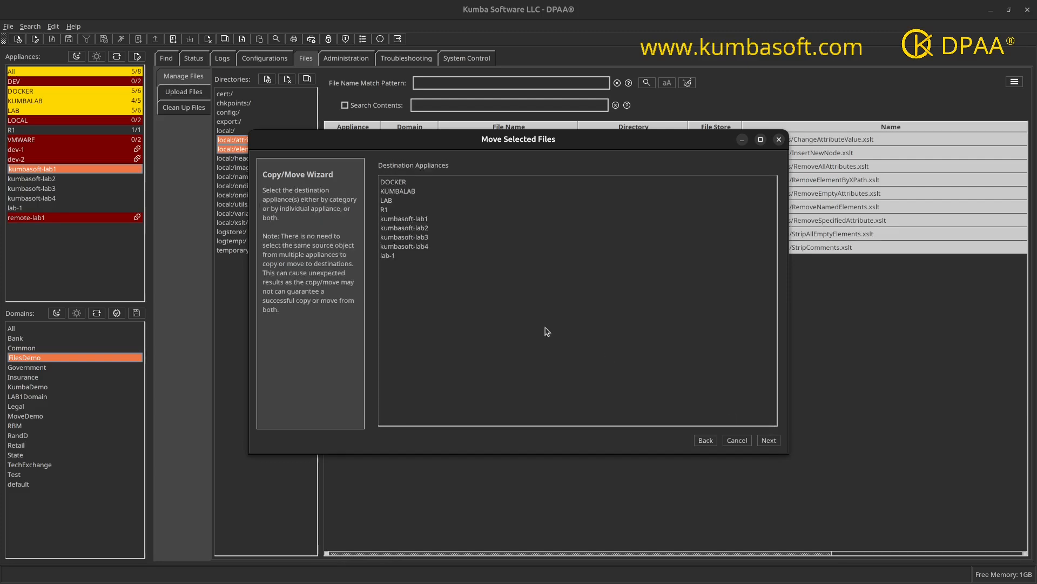
left_click(417, 238)
left_click(420, 246, "ctrl")
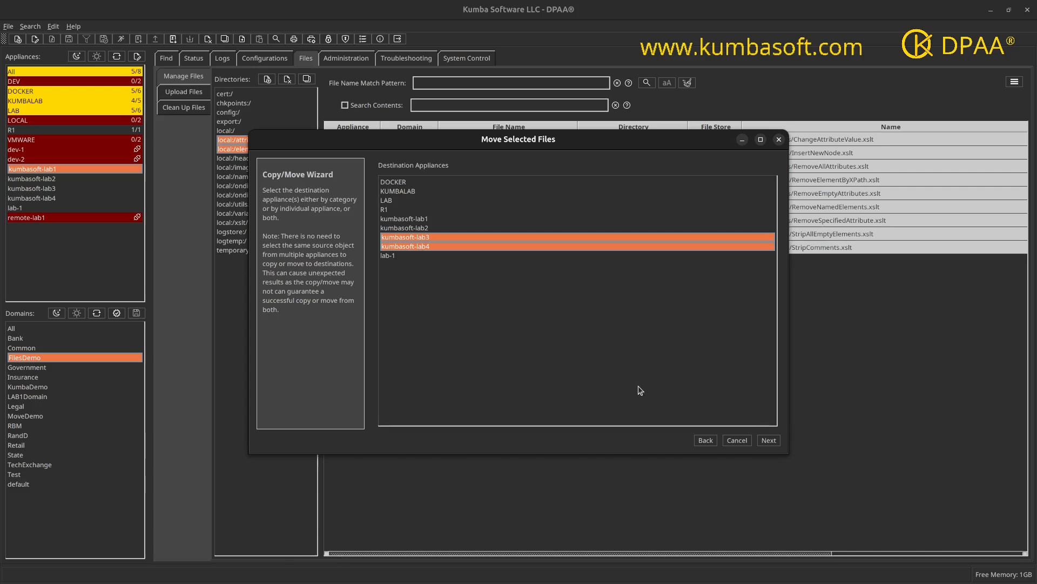
left_click(770, 441)
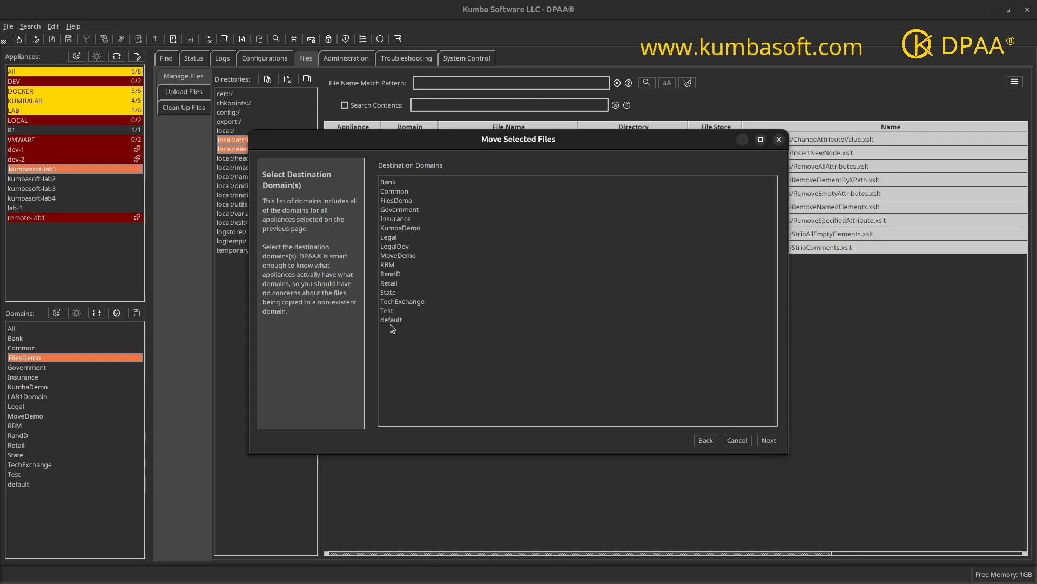
left_click(400, 205)
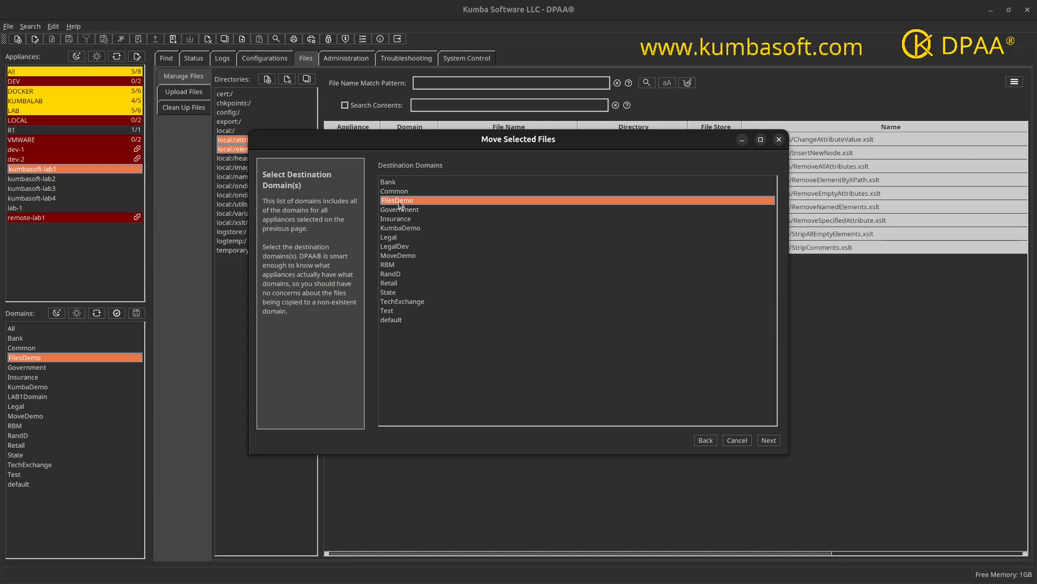
left_click(767, 440)
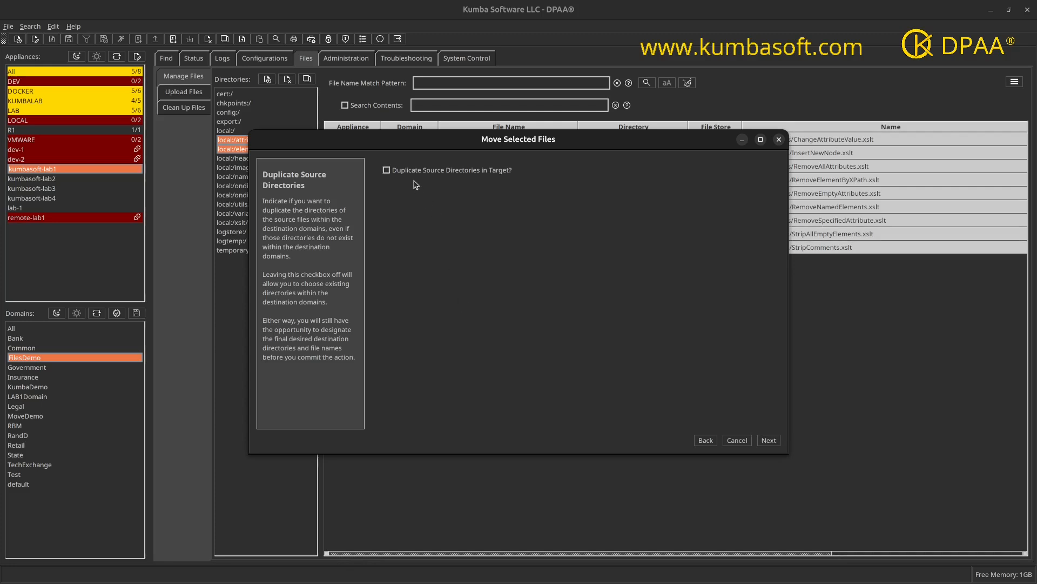
Step: Continue without duplicating the source directories and choose local:/ as the destination directory
left_click_drag(467, 143, 408, 198)
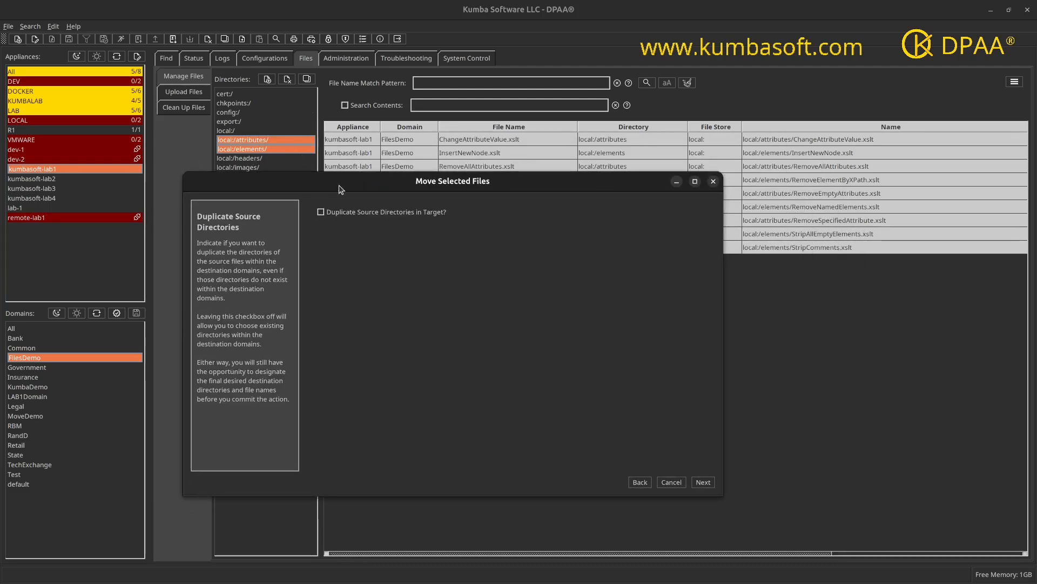
left_click_drag(350, 184, 408, 189)
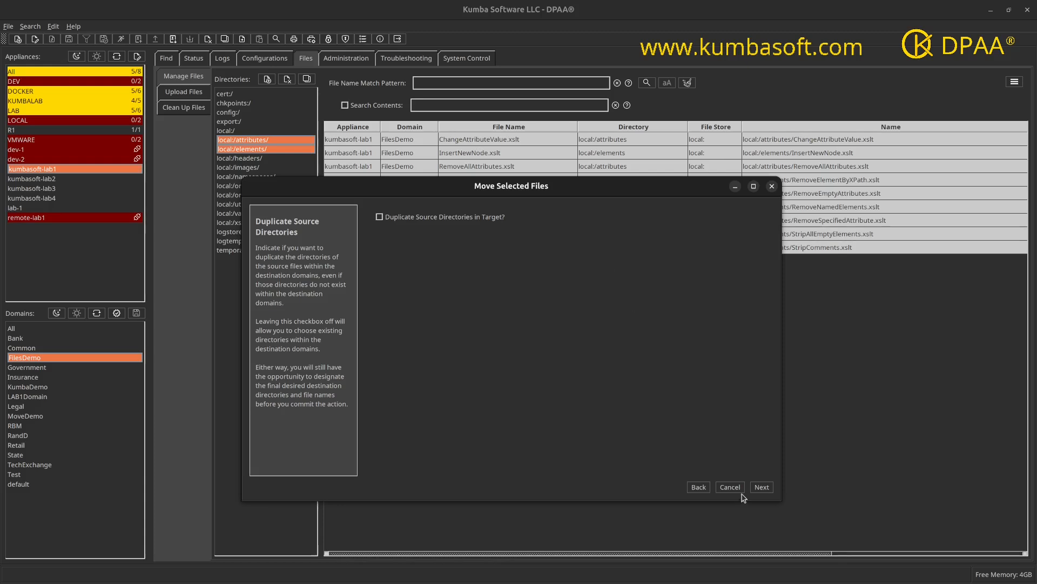
left_click(760, 488)
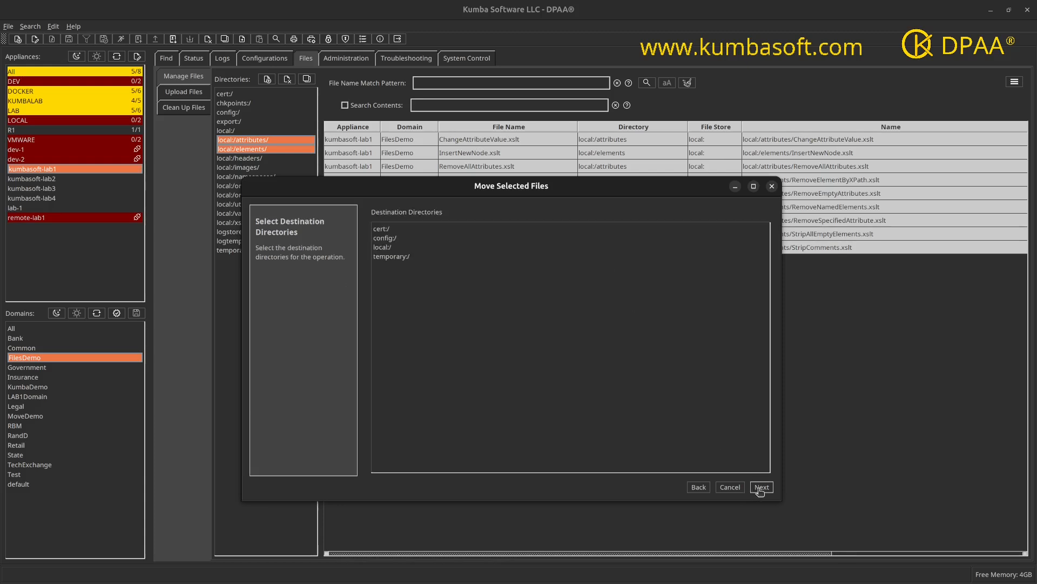
left_click(386, 248)
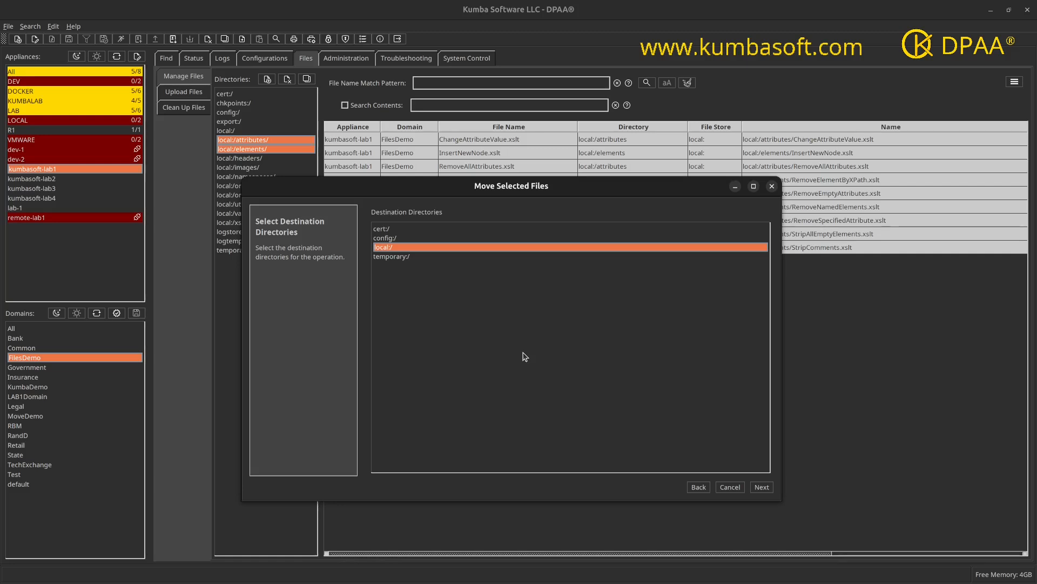
left_click(761, 487)
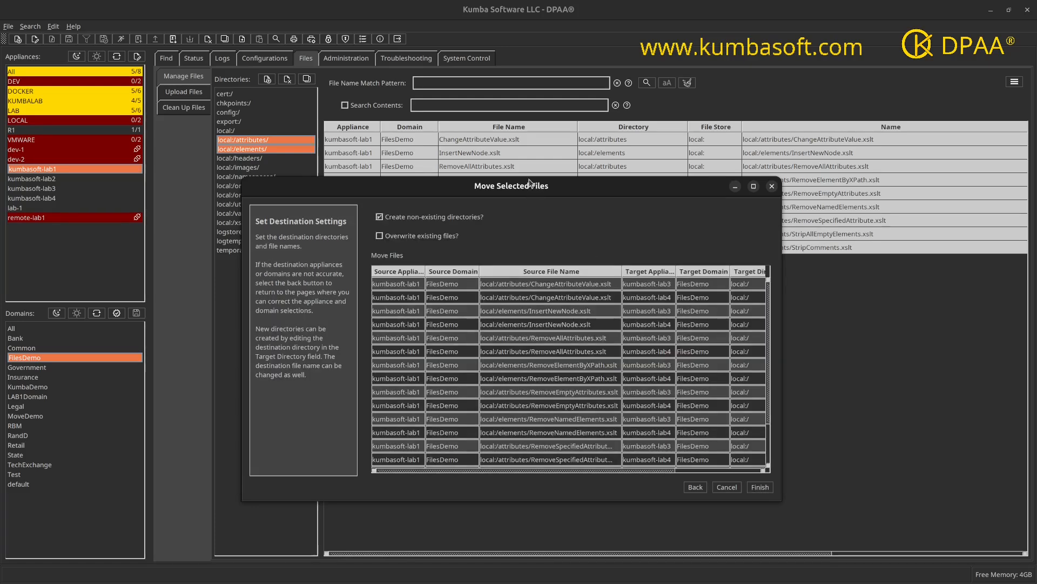
Step: Enlarge the move table and set the target directory of ChangeAttributeValue.xslt on kumbasoft-lab3 to local:/elements
left_click_drag(513, 178, 514, 113)
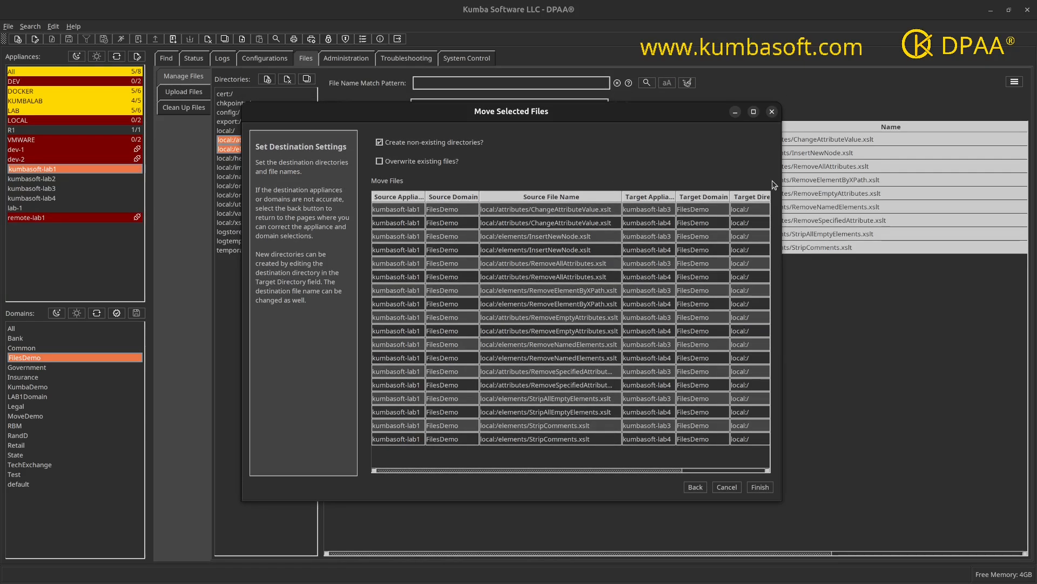
left_click_drag(780, 181, 875, 180)
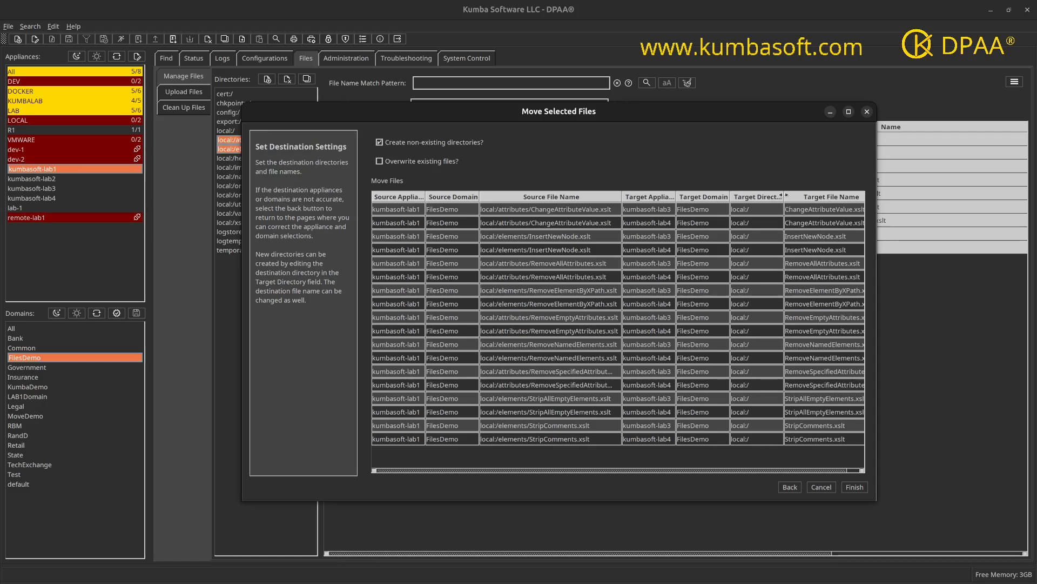
left_click_drag(783, 195, 795, 197)
double_click(776, 209)
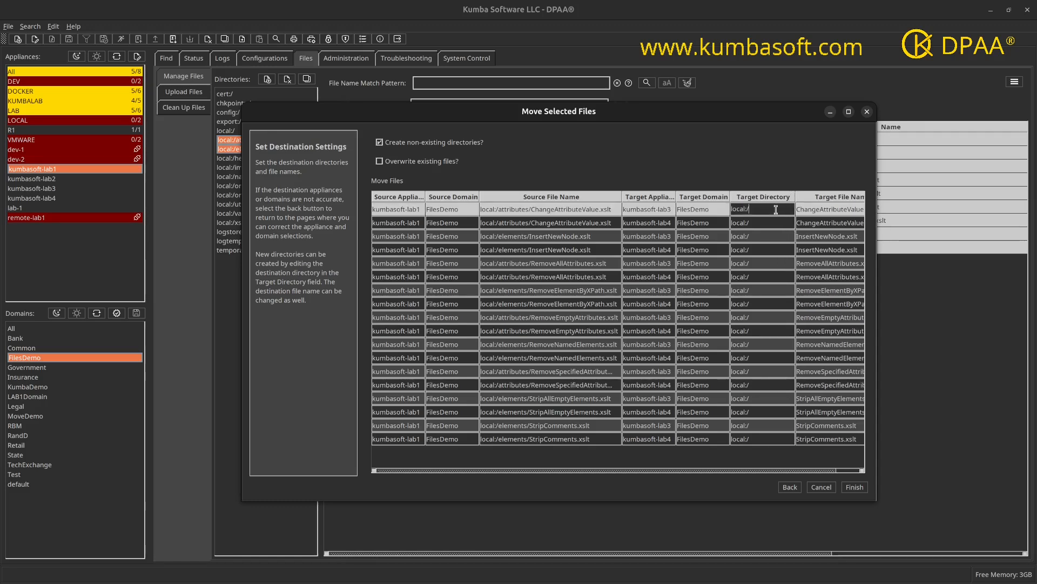
type("elements")
left_click(768, 222)
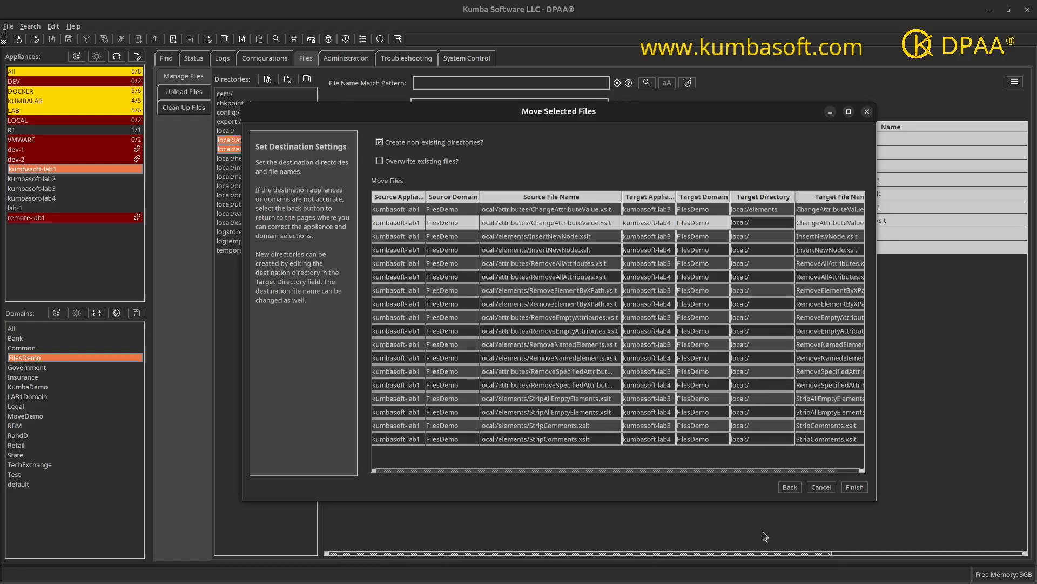
Step: Return to the source directory option, enable duplicating source directories in the target, and continue to the destination settings
left_click(791, 488)
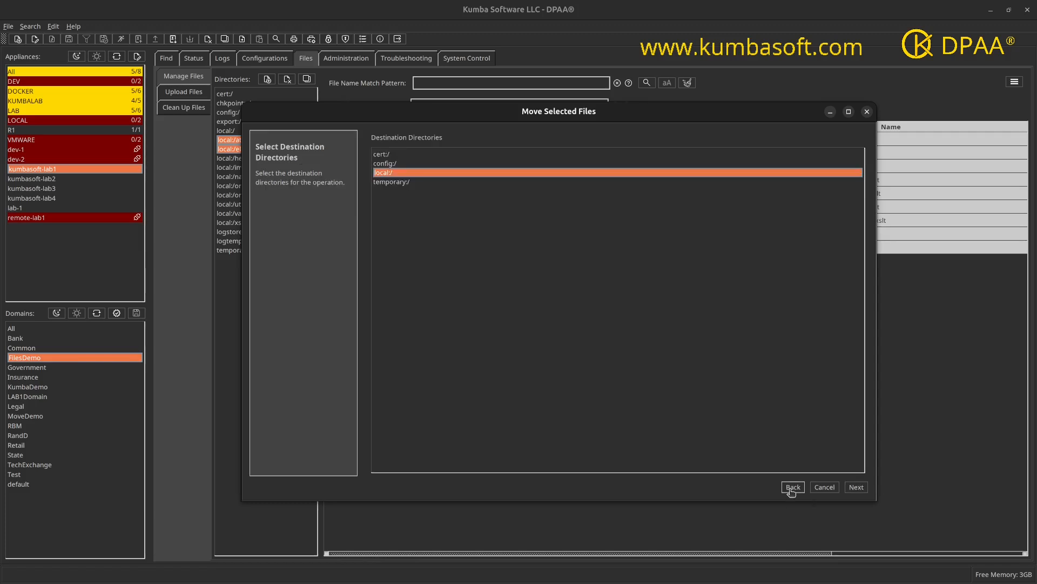
left_click(792, 487)
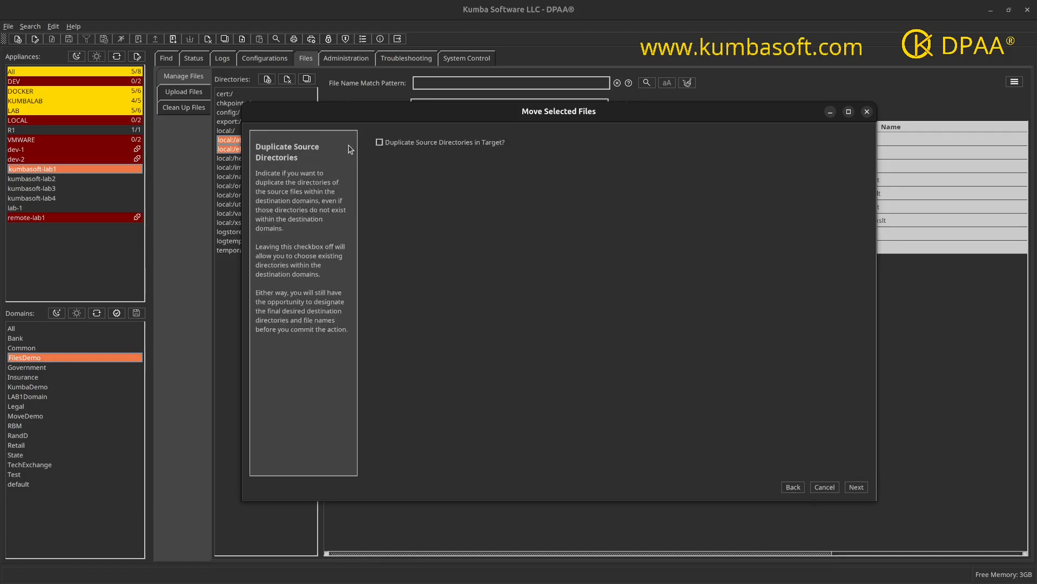
left_click(379, 143)
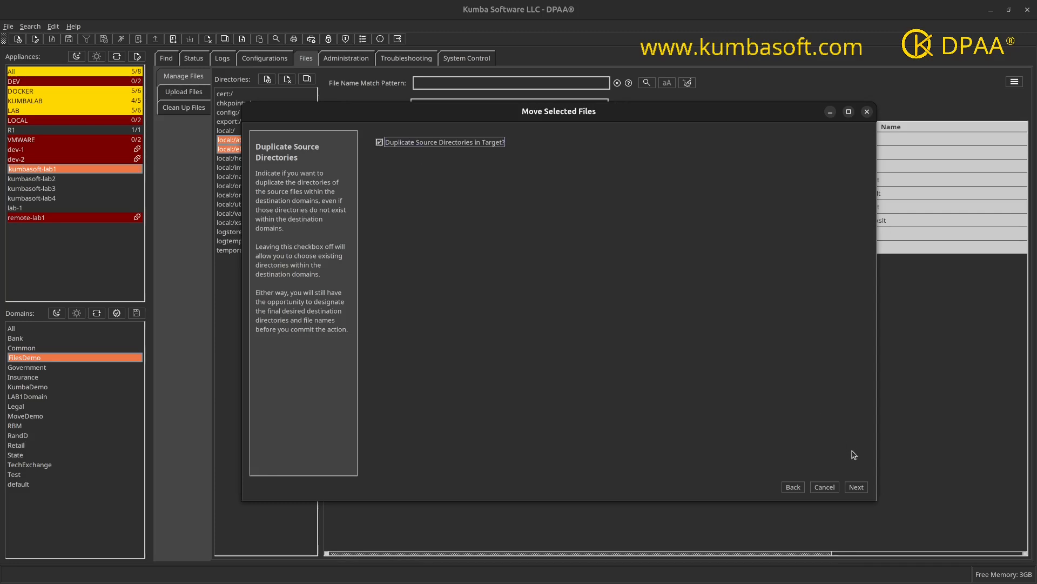
left_click(855, 488)
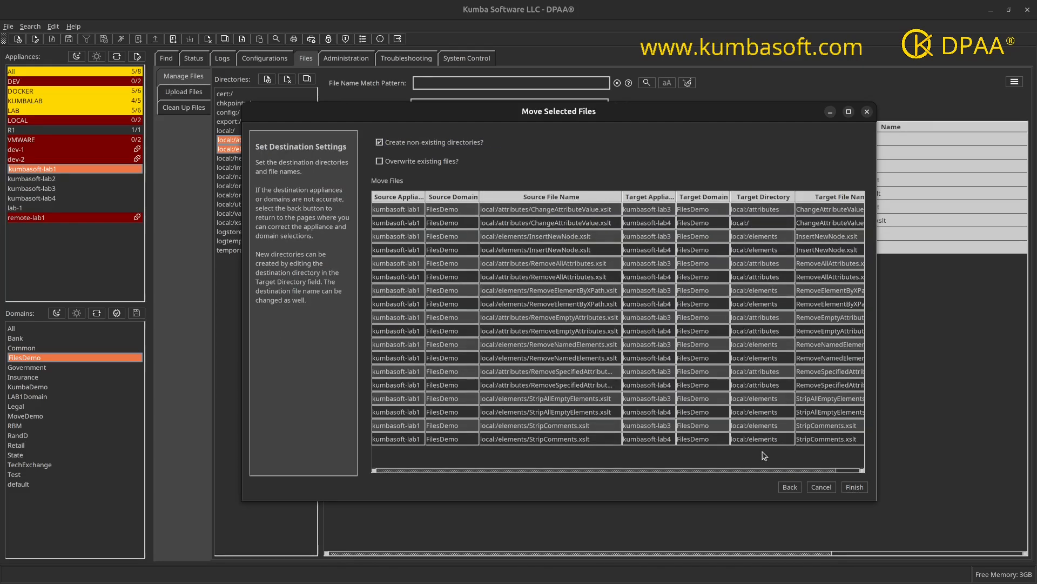
Step: Set the target directory of ChangeAttributeValue.xslt on kumbasoft-lab4 to local:/NewDirectory
left_click_drag(876, 349, 919, 340)
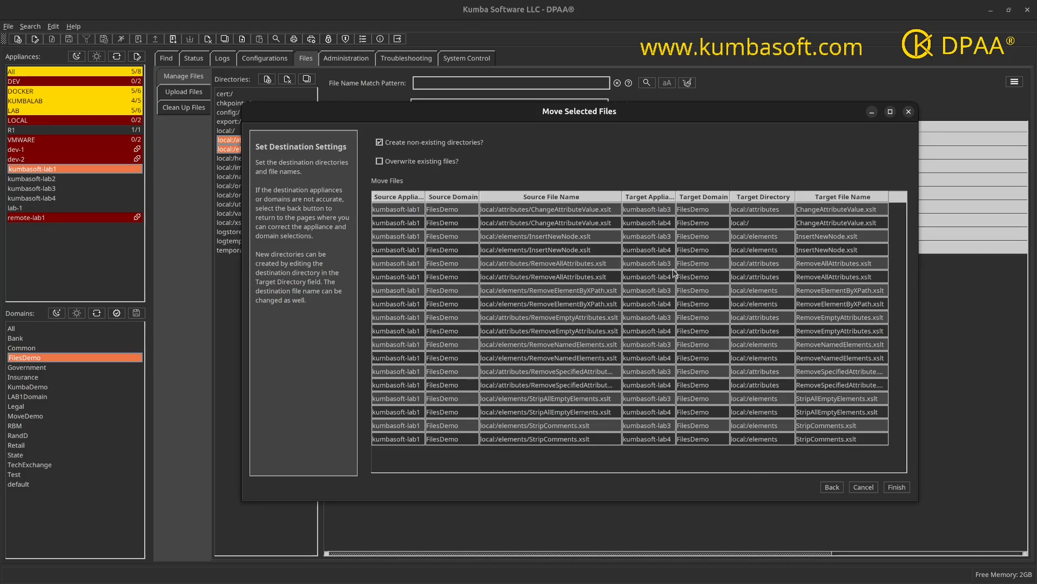
double_click(766, 223)
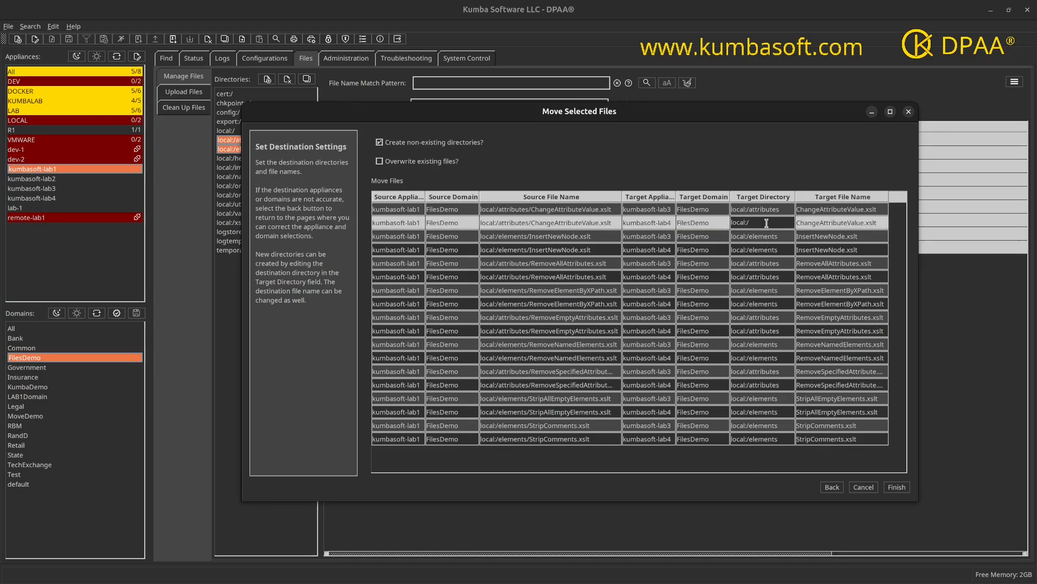
type("NewDirectory")
key("Return")
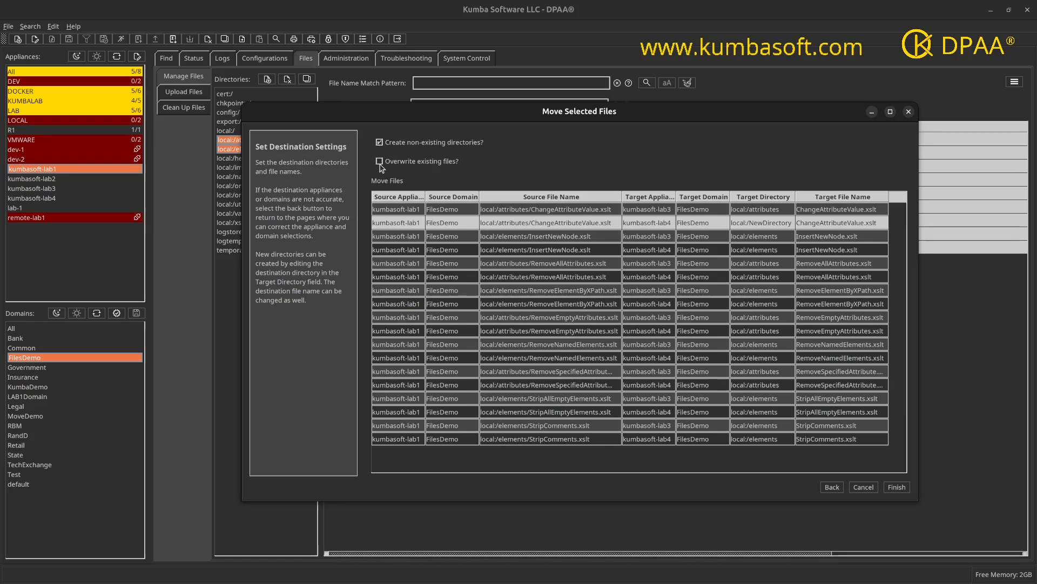
Step: Run the file move, widen the results window to review the executed commands, and close it
left_click(901, 487)
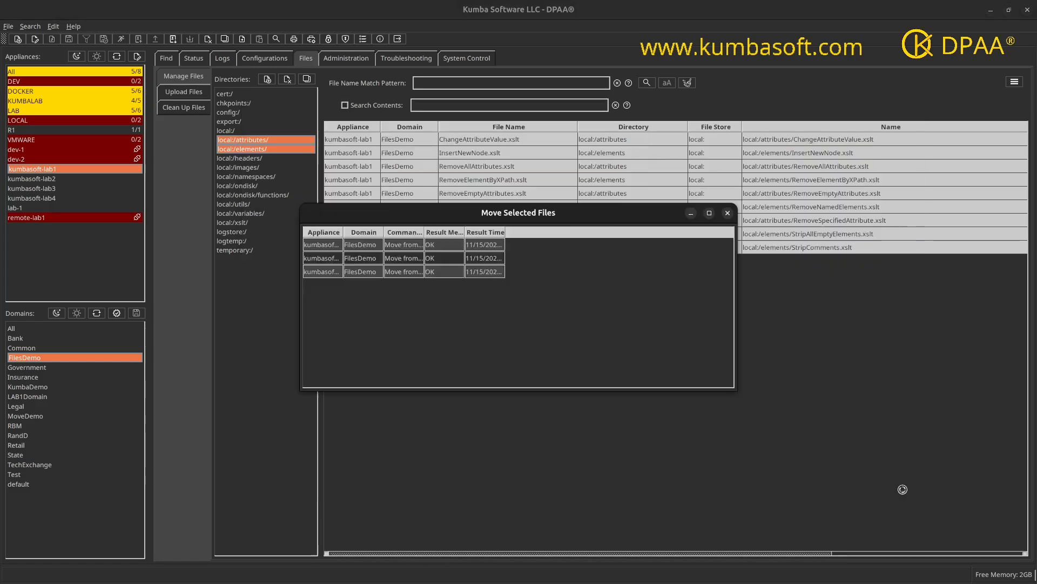
left_click_drag(735, 388, 881, 520)
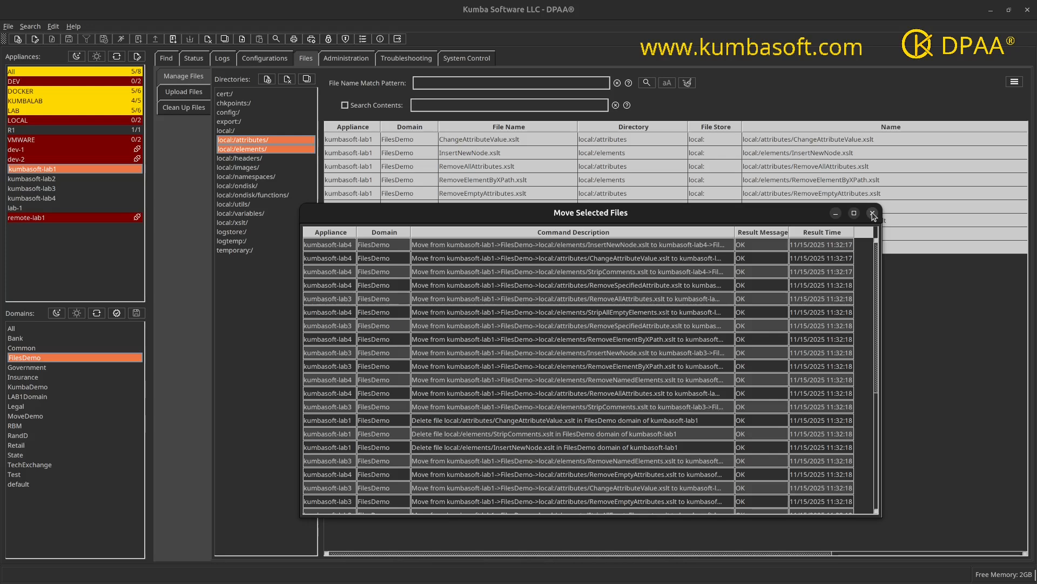
left_click(872, 214)
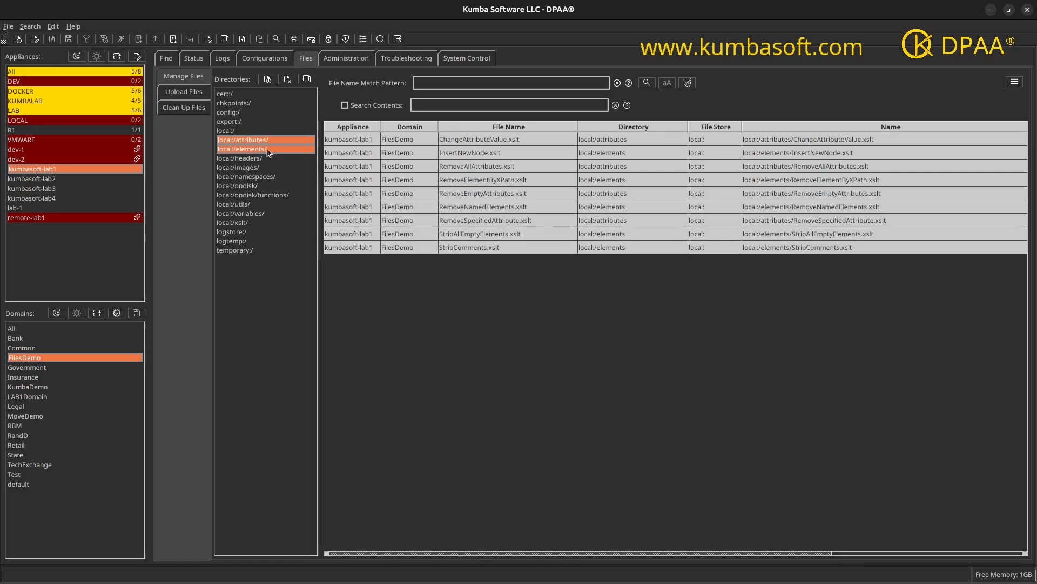
Step: Search the source directories on kumbasoft-lab1 again, and select local:/NewDirectory, local:/attributes and local:/elements for both kumbasoft-lab3 and kumbasoft-lab4
left_click(646, 84)
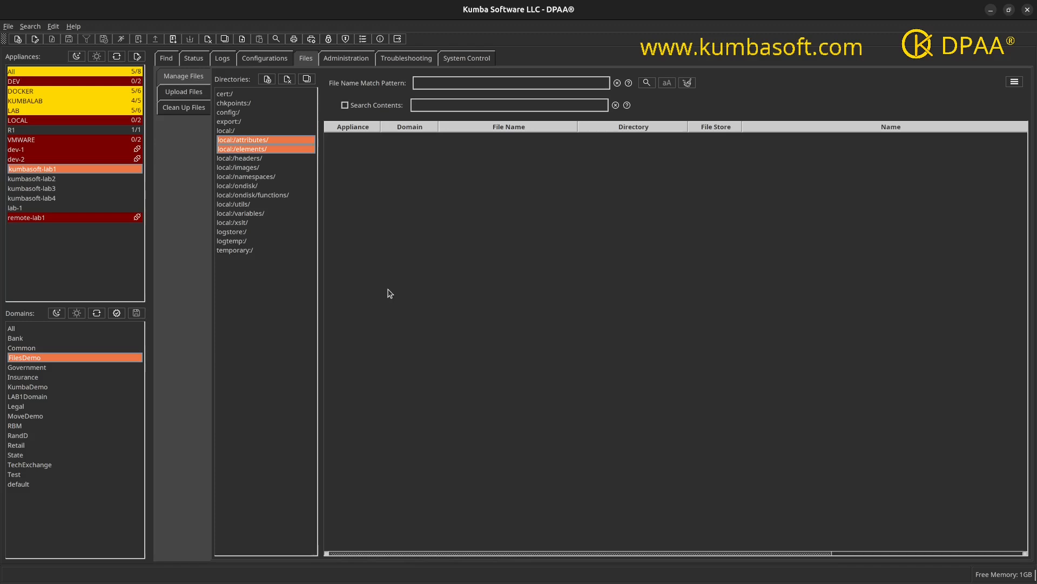
left_click(54, 189)
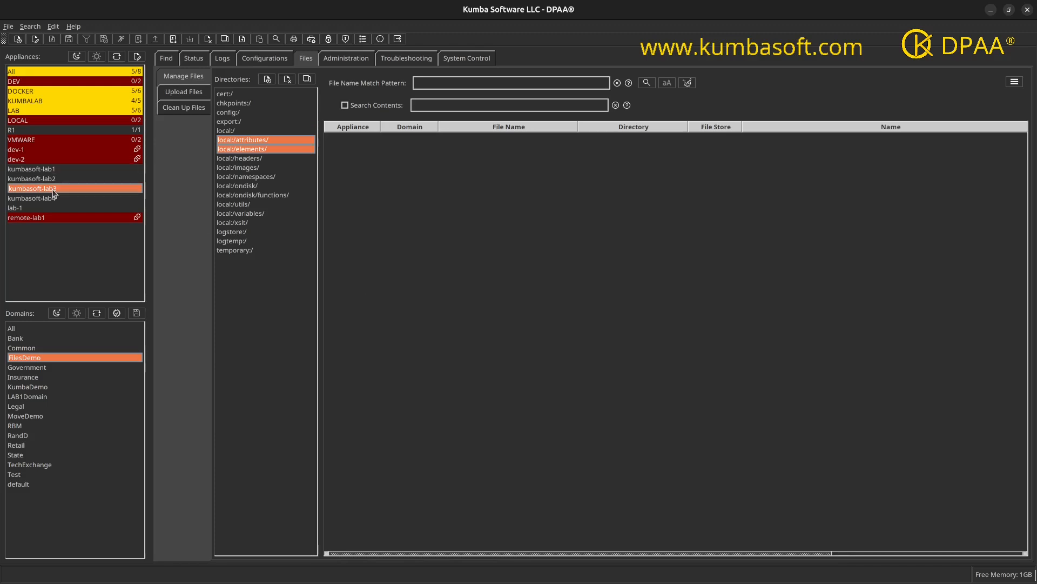
left_click(53, 198, "ctrl")
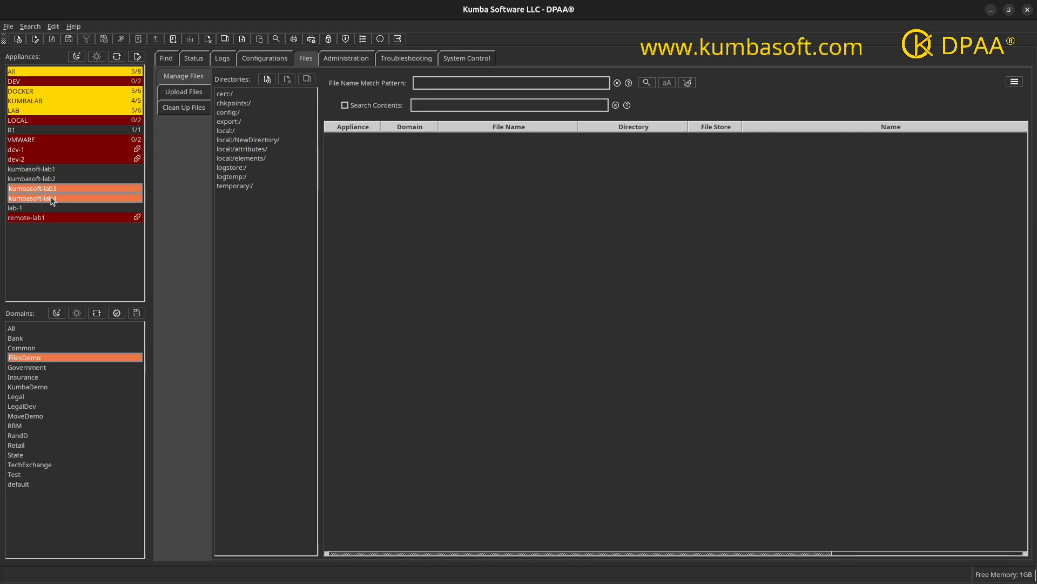
left_click(253, 142)
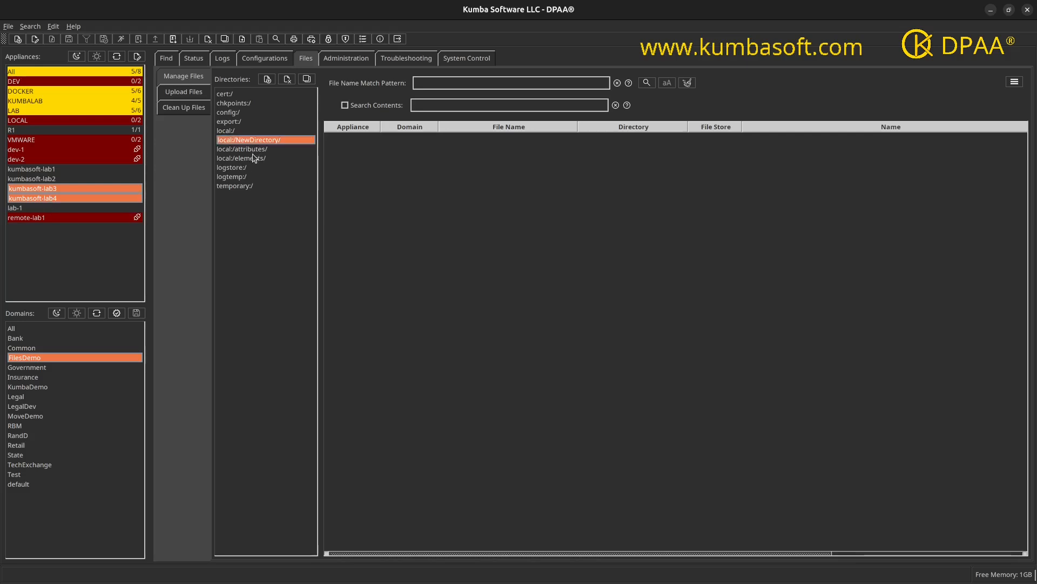
left_click(254, 159, "shift")
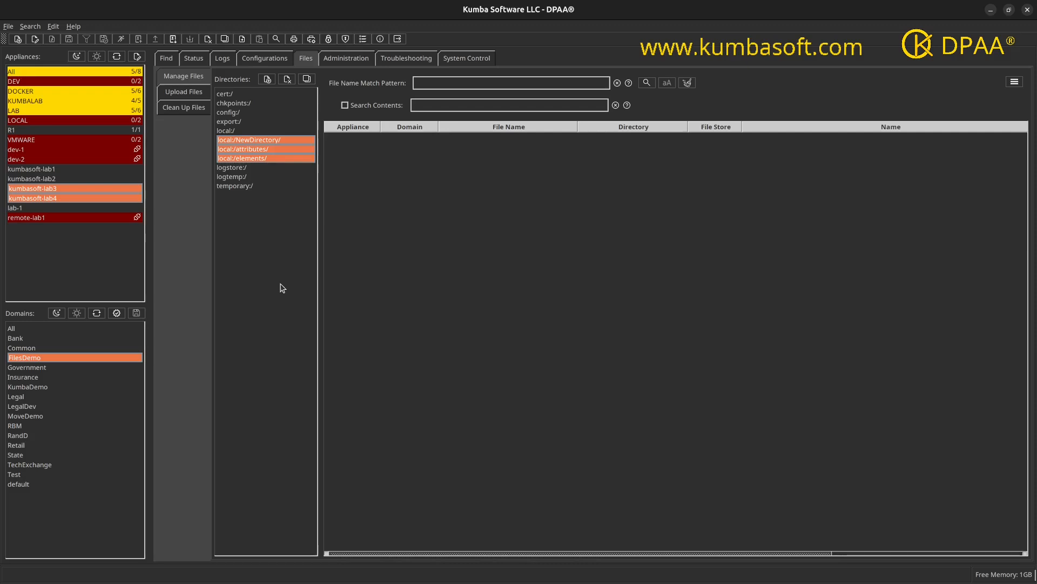
Step: Check the FilesDemo directory list of kumbasoft-lab3 and of kumbasoft-lab4 separately
left_click(52, 193, "ctrl")
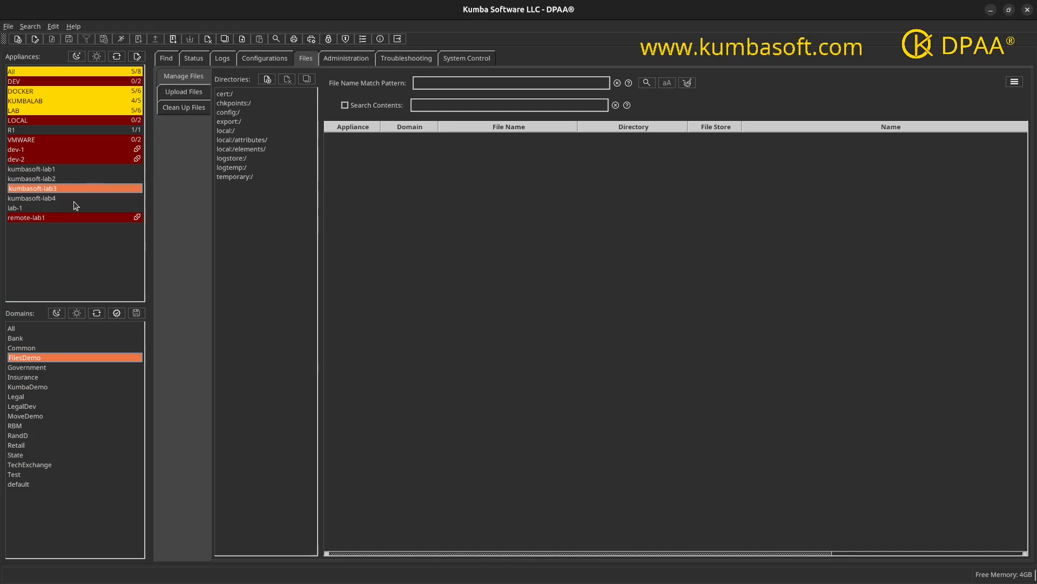
left_click(55, 199)
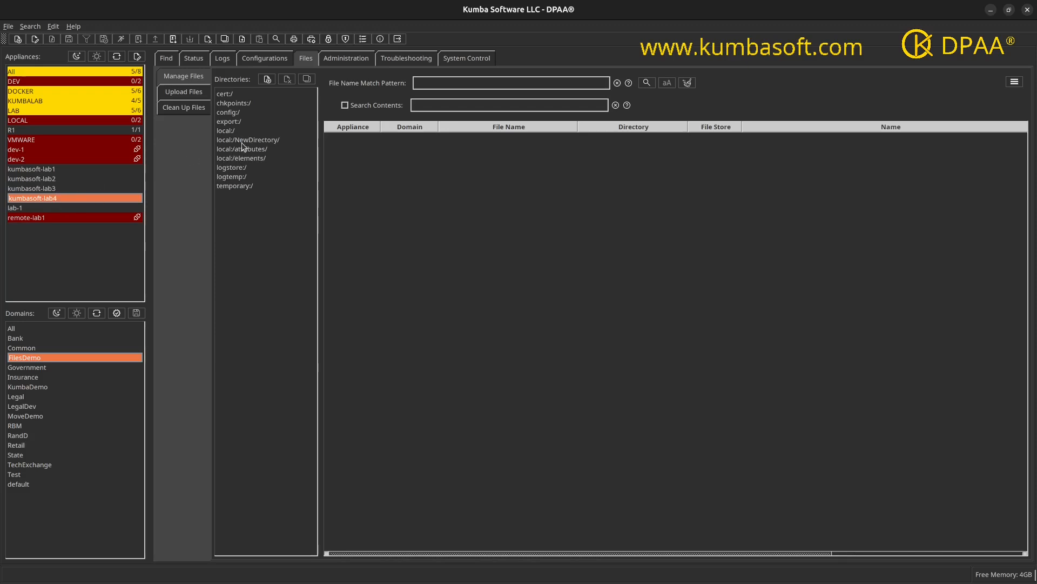
Step: List the files in local:/NewDirectory, local:/attributes and local:/elements on kumbasoft-lab3 and kumbasoft-lab4 together, and select ChangeAttributeValue.xslt on kumbasoft-lab4
left_click(51, 189)
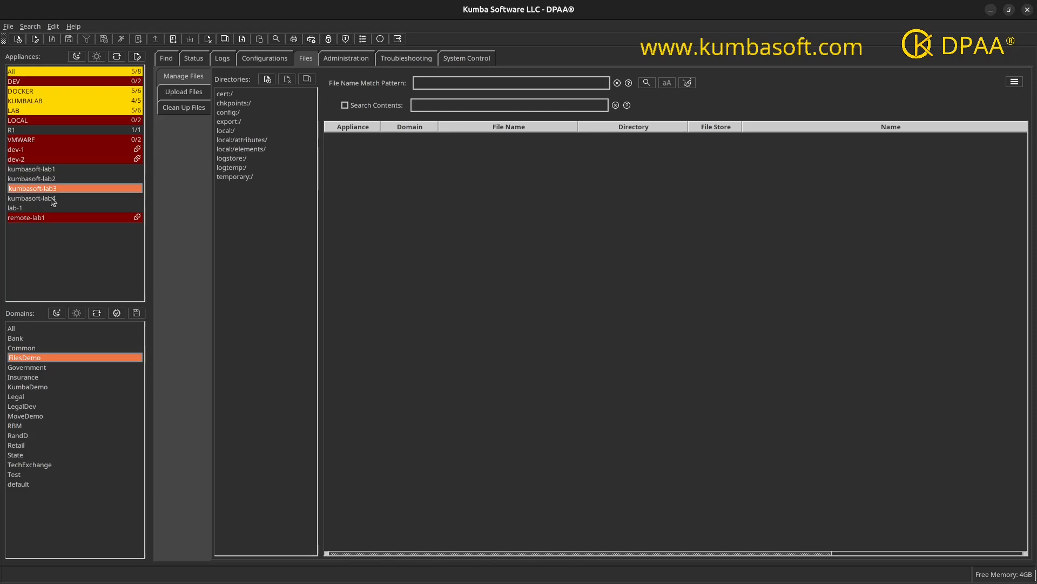
left_click(54, 198, "ctrl")
left_click(245, 141)
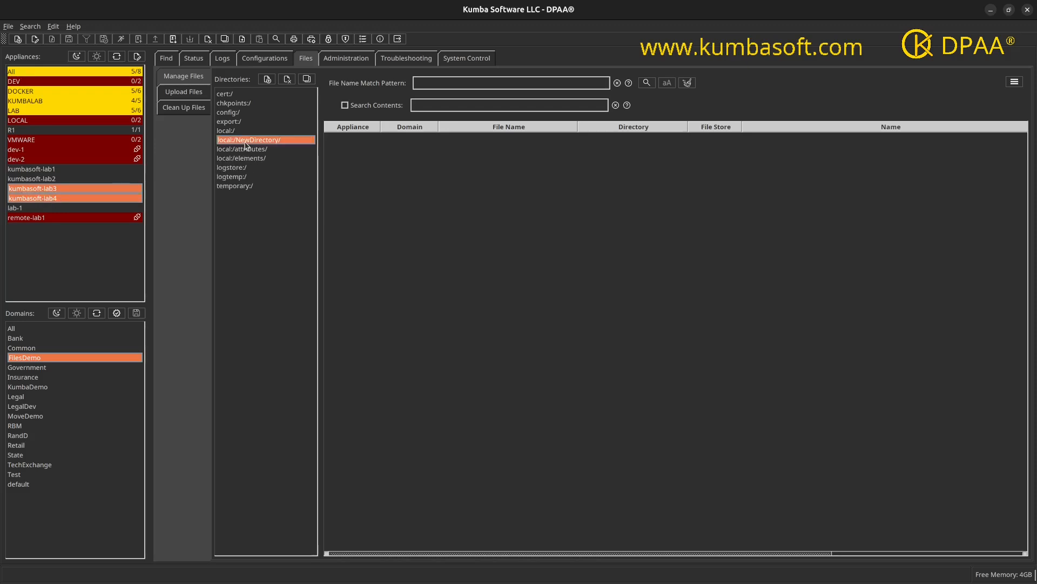
left_click(241, 158, "shift")
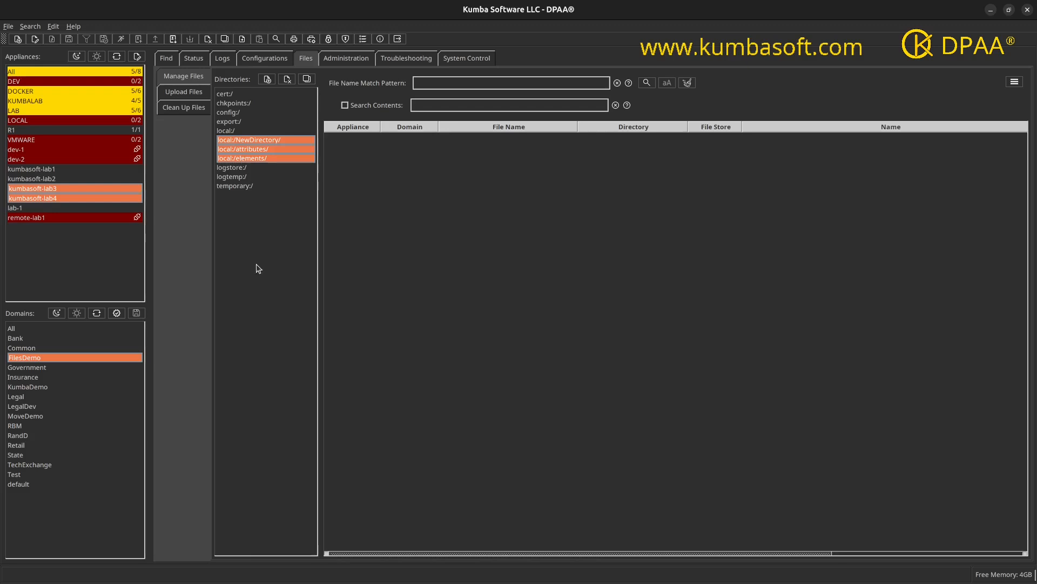
left_click(644, 84)
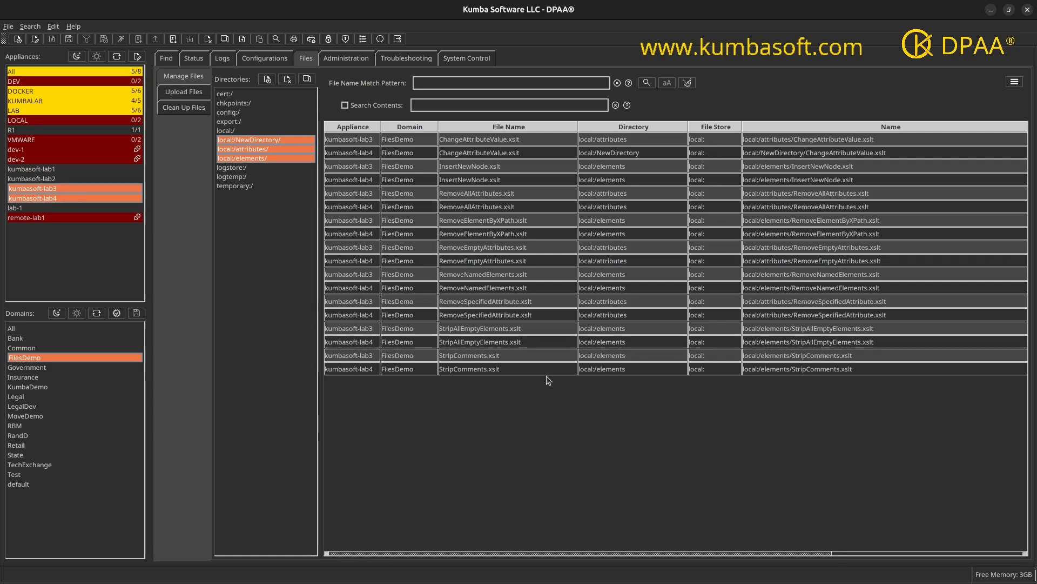
left_click(364, 158)
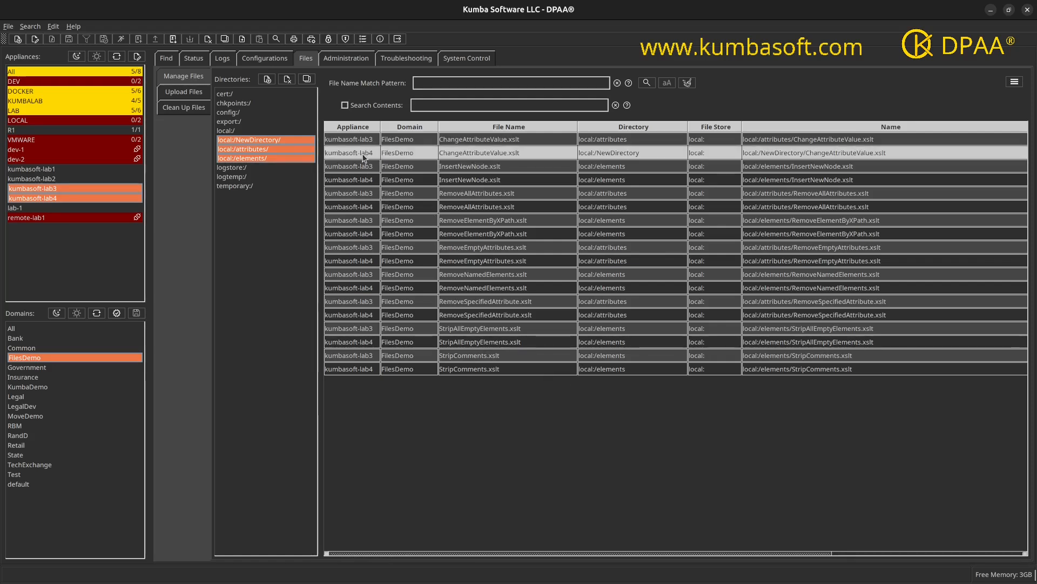